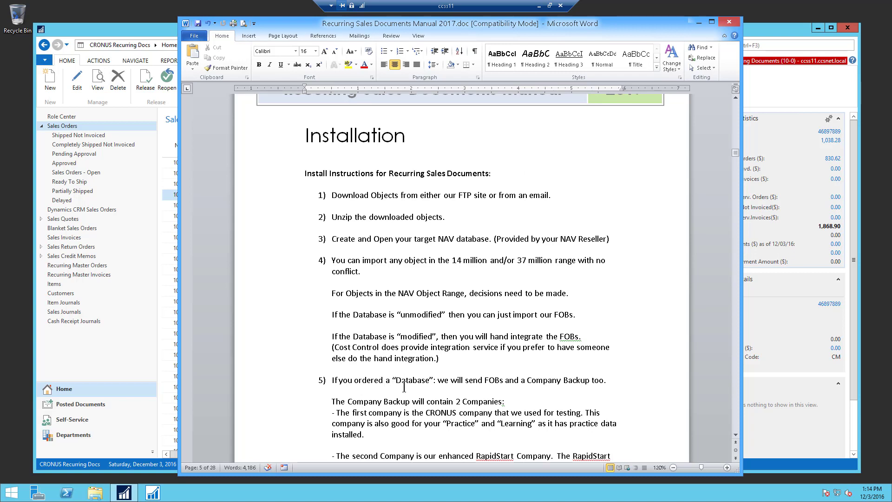
Read the installation instructions and the beginning of the Setup chapter in the Recurring Sales Documents Manual
scroll(404, 386, "down", 10)
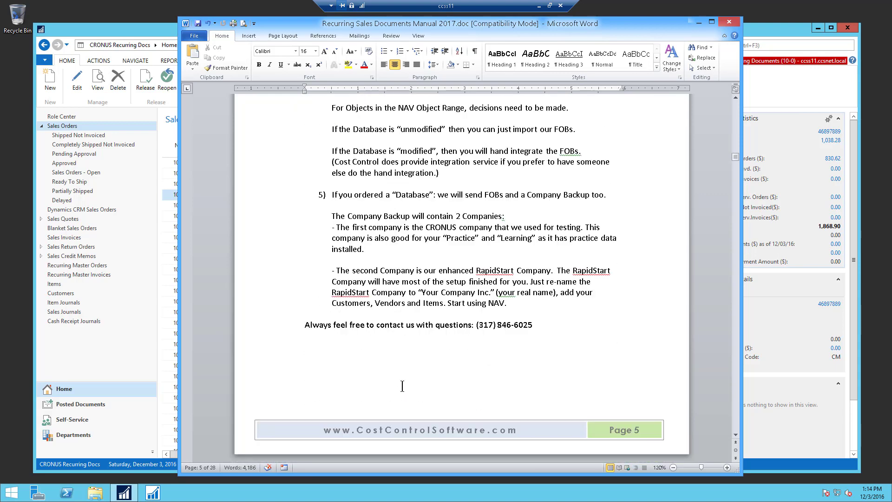
scroll(404, 393, "down", 3)
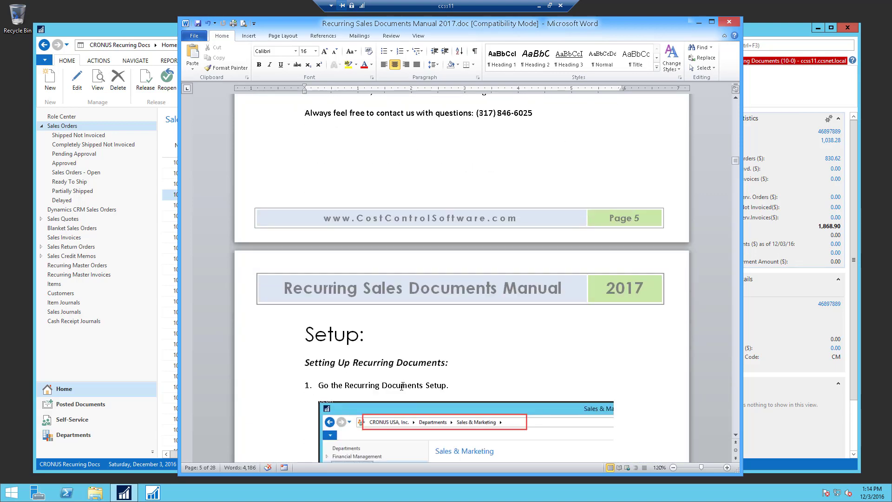
scroll(410, 335, "up", 2)
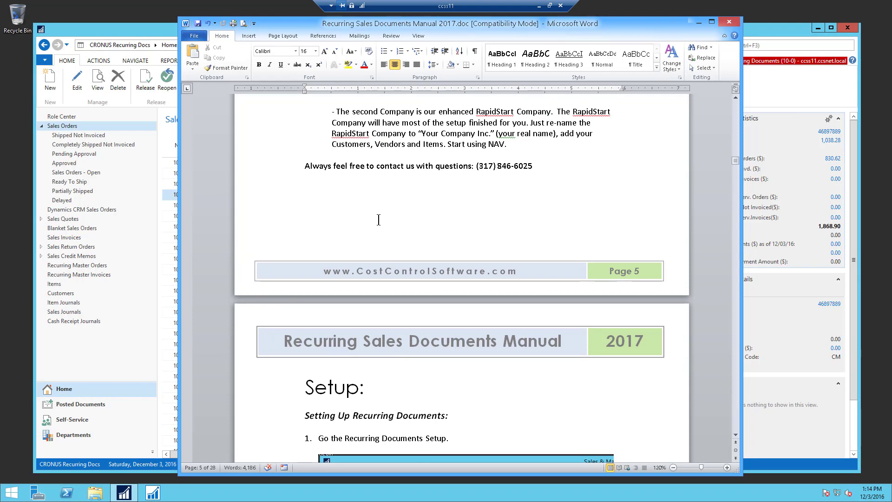
scroll(404, 224, "down", 1)
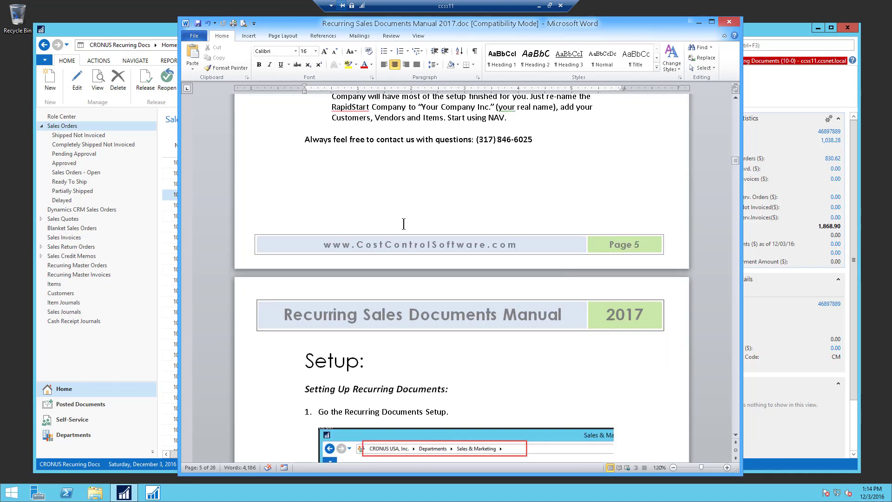
scroll(404, 223, "down", 7)
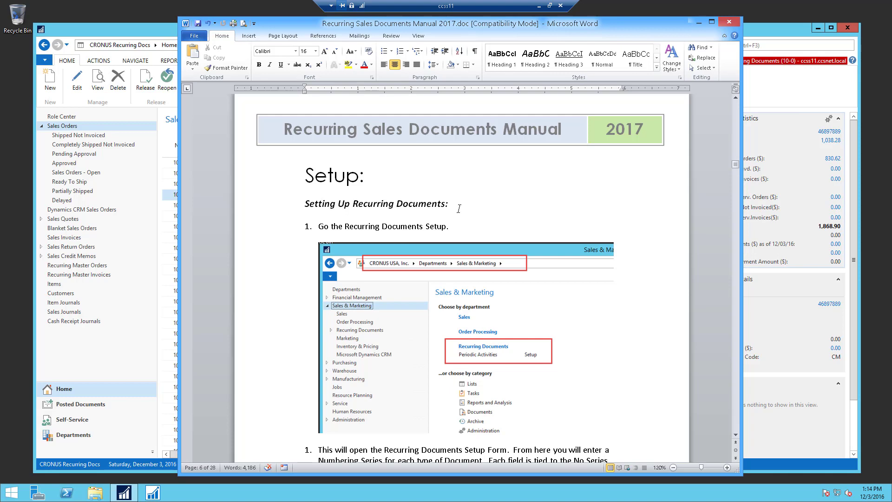
scroll(458, 209, "down", 1)
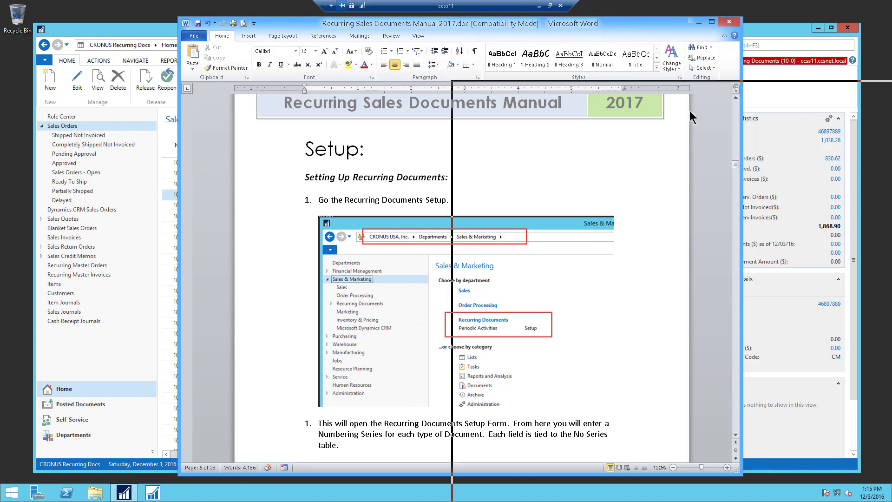
Switch to Dynamics NAV and open Recurring Documents Setup from the Recurring Documents administration area under Sales & Marketing
left_click(698, 23)
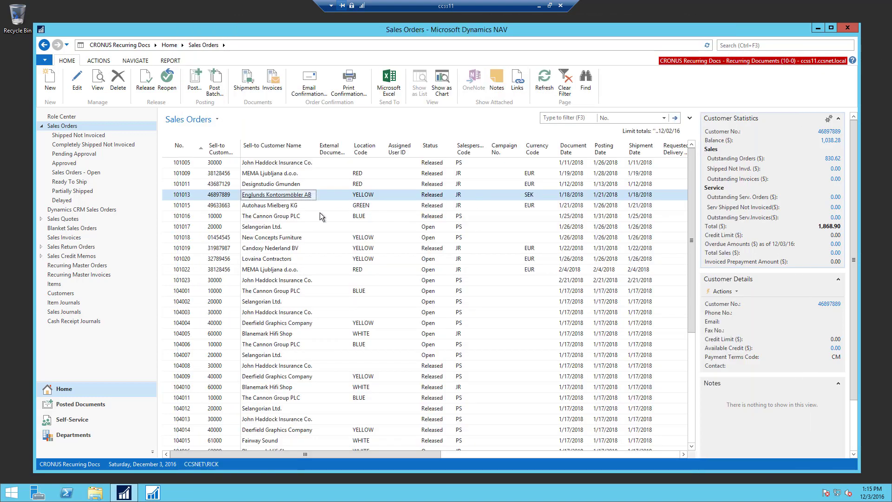
left_click(78, 437)
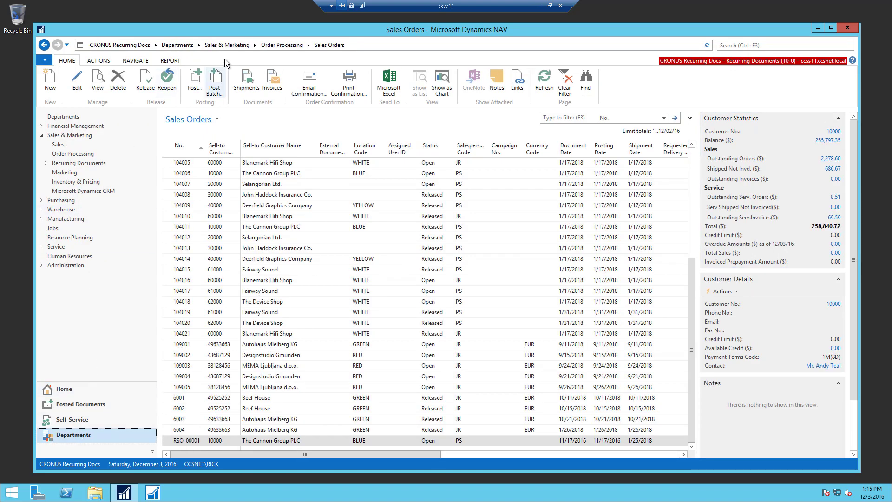
left_click(170, 46)
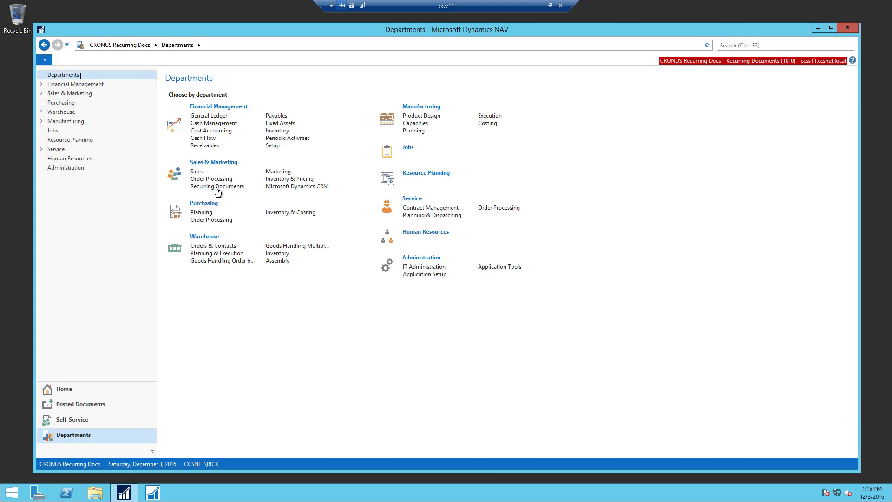
left_click(217, 187)
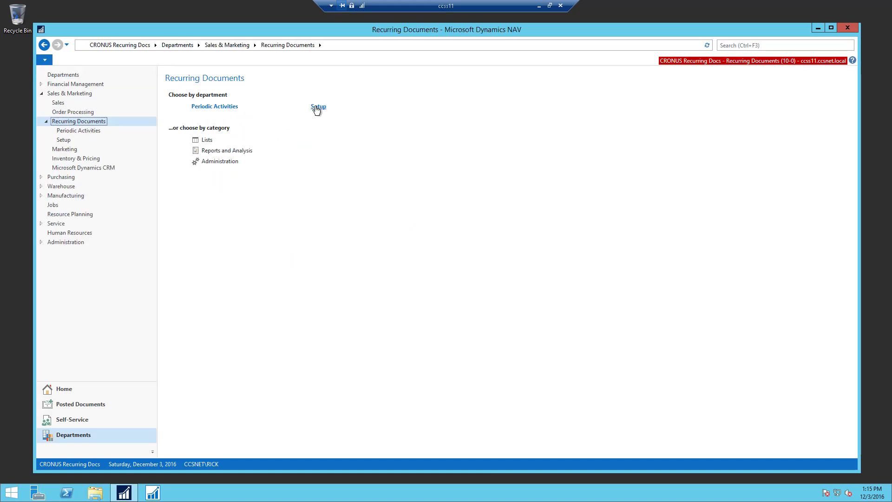
left_click(224, 162)
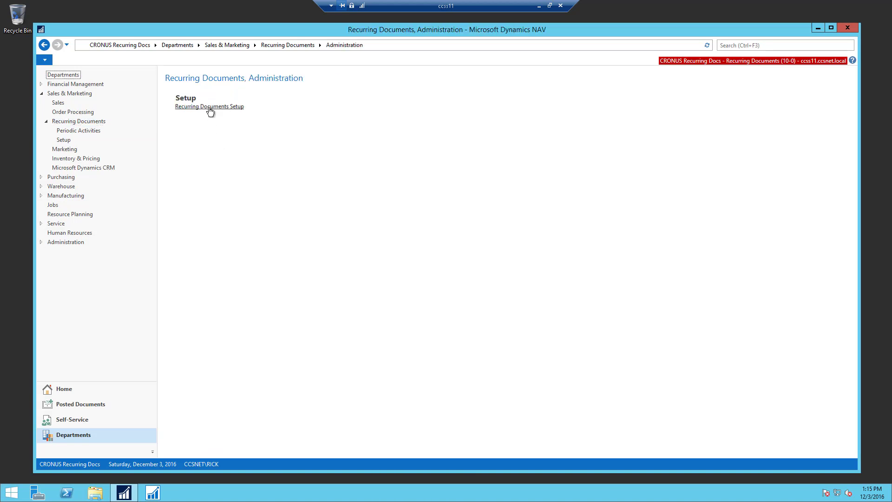
left_click(209, 107)
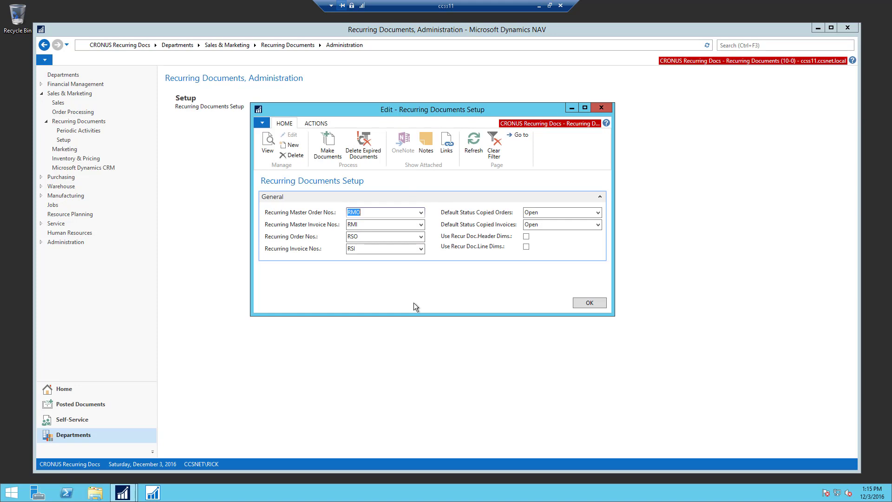
Examine the number series lines of the RMO series assigned to Recurring Master Order Nos. in the full series list
left_click_drag(369, 110, 330, 96)
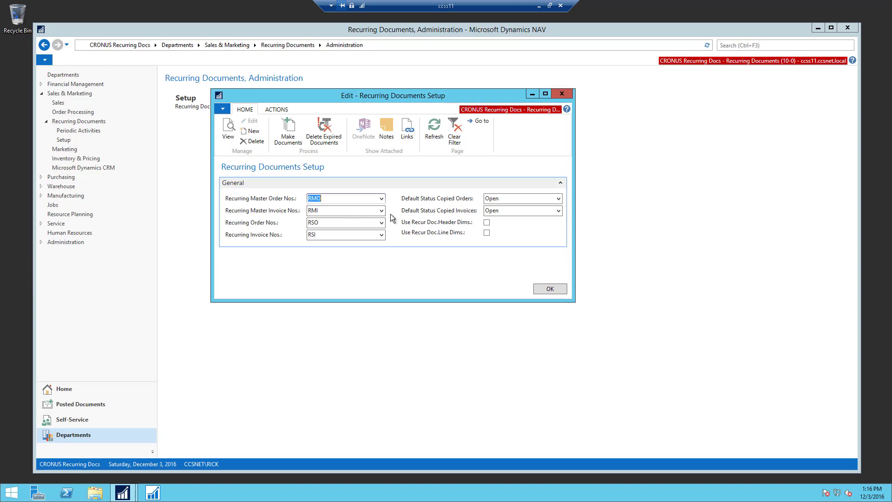
left_click(381, 200)
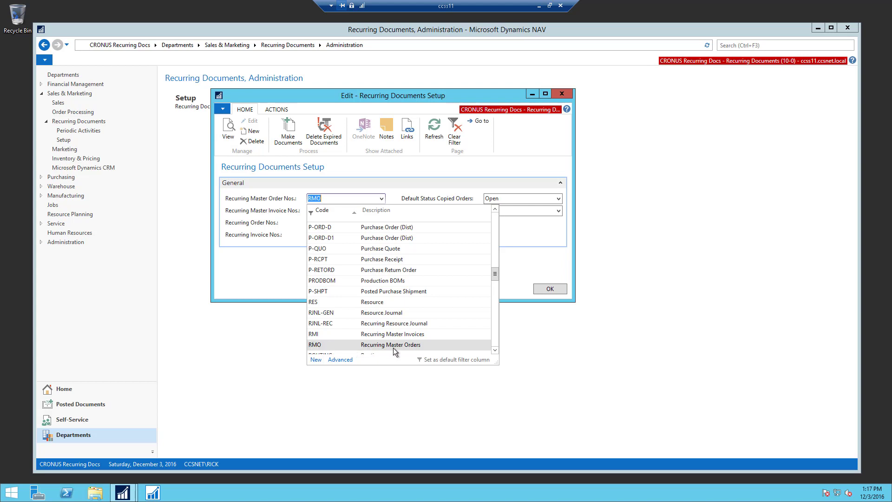
left_click(340, 360)
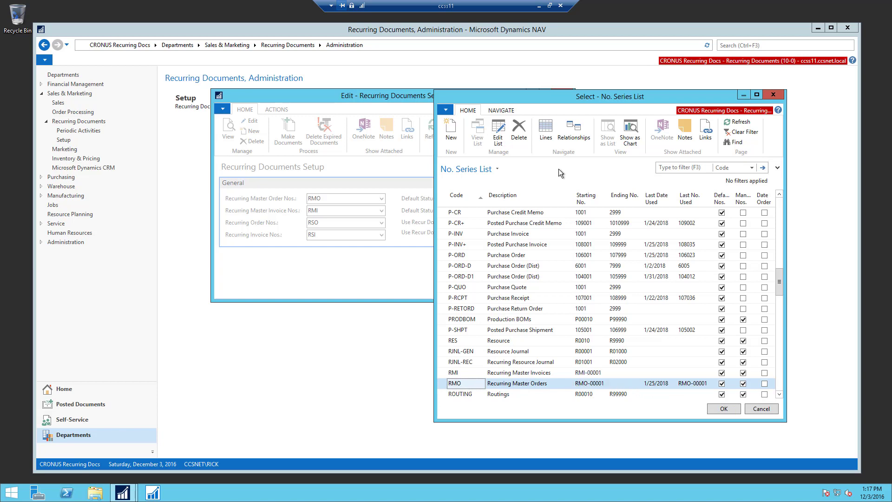
left_click(546, 130)
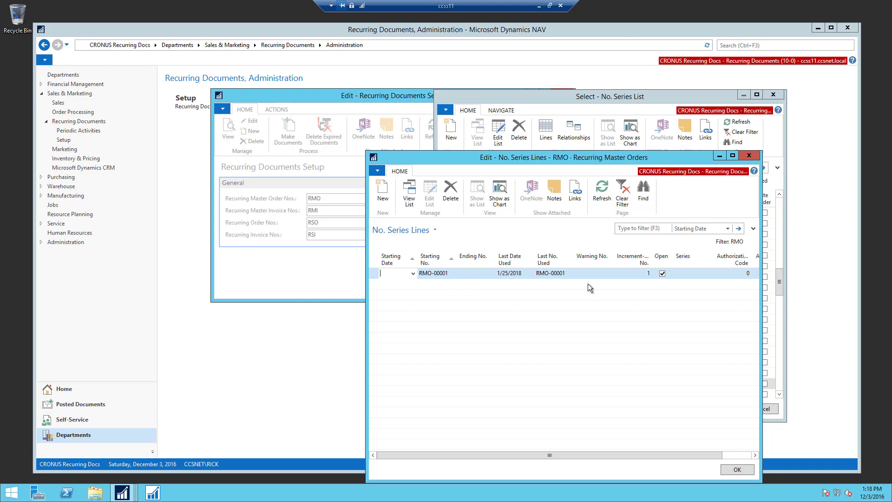
left_click(734, 470)
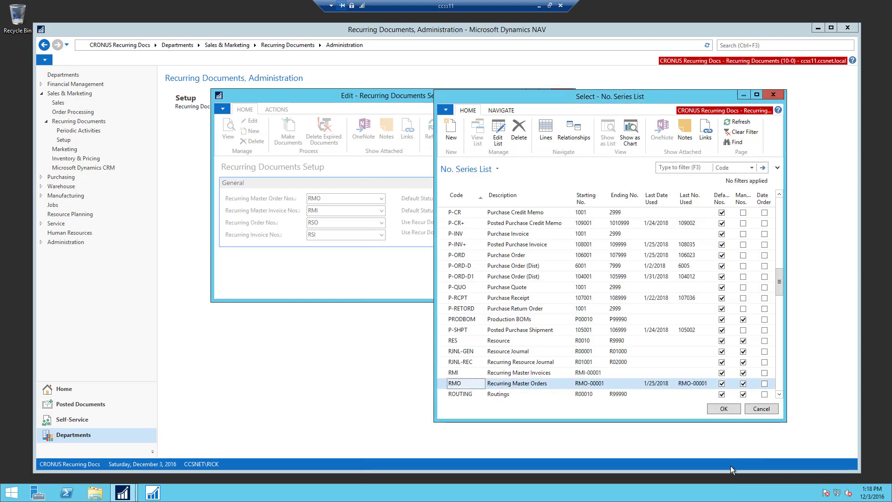
Examine the number series lines of the RMI series for Recurring Master Invoices
left_click(501, 374)
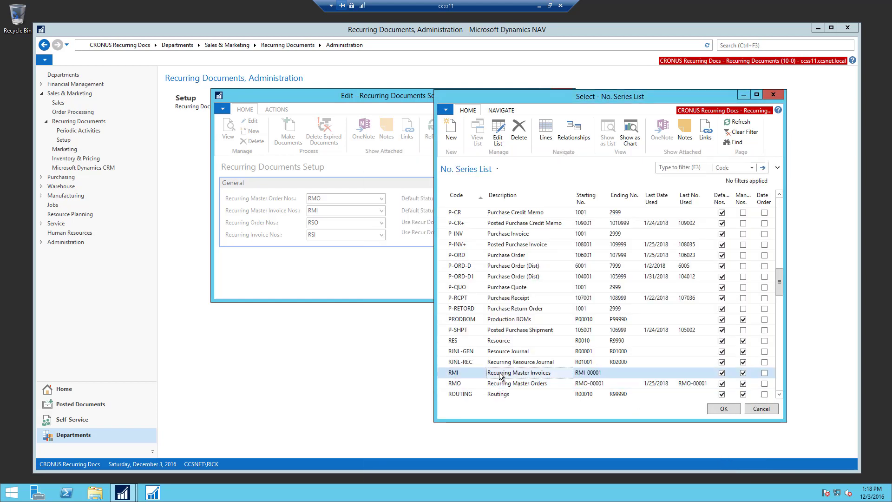
left_click(544, 132)
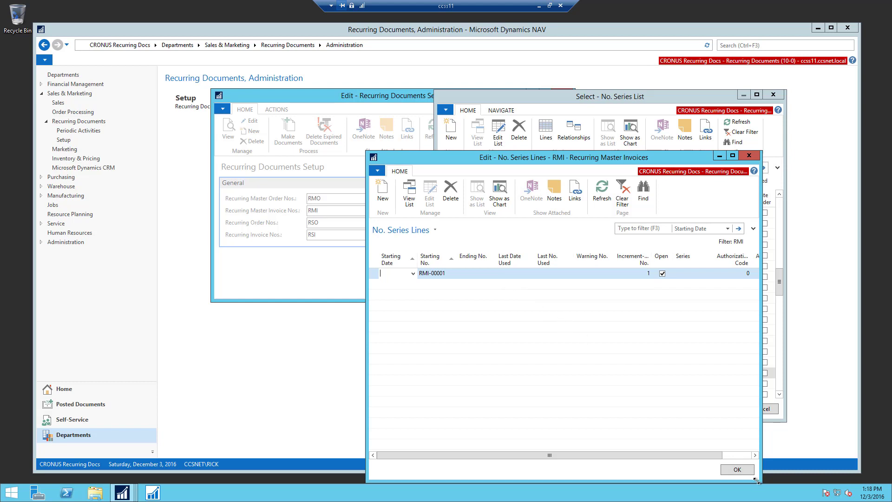
left_click(735, 470)
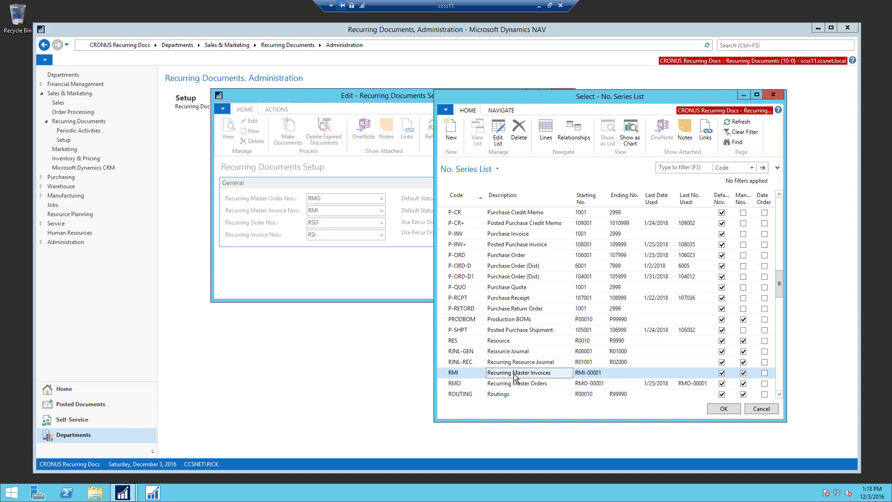
Examine the number series lines of RSI and the RSO entry, and leave the series list without choosing another series
scroll(512, 376, "down", 4)
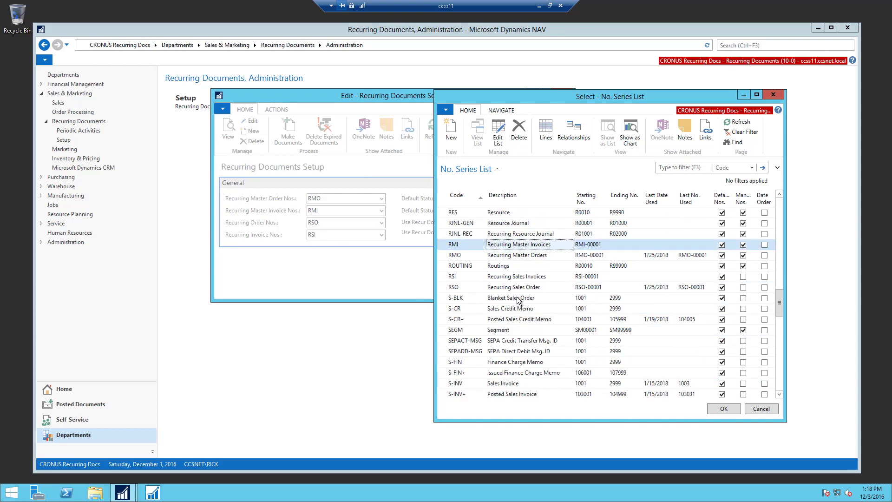
left_click(500, 278)
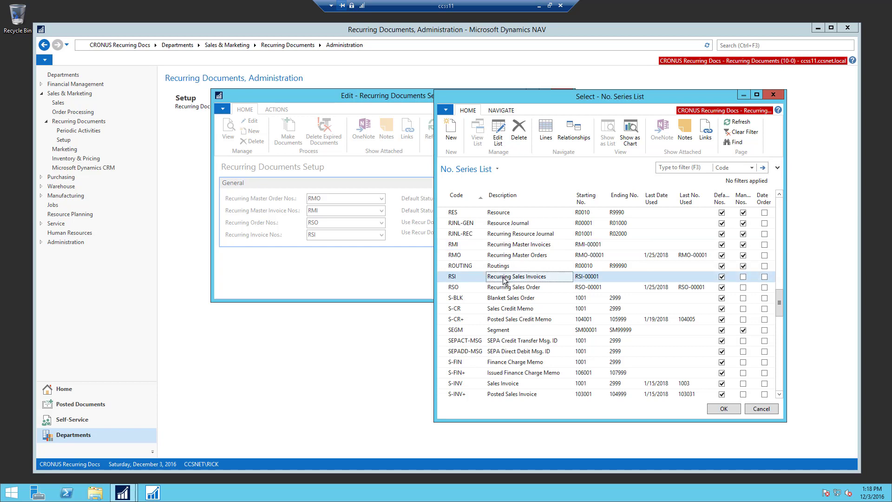
left_click(498, 132)
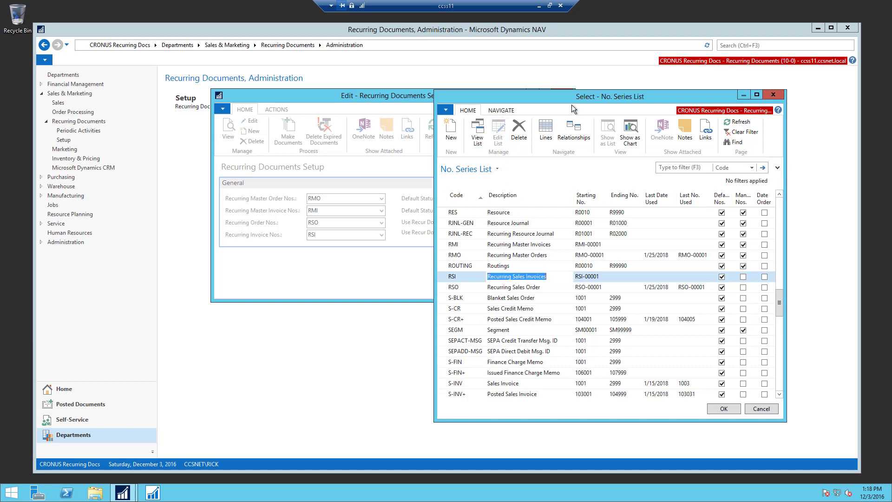
left_click(545, 132)
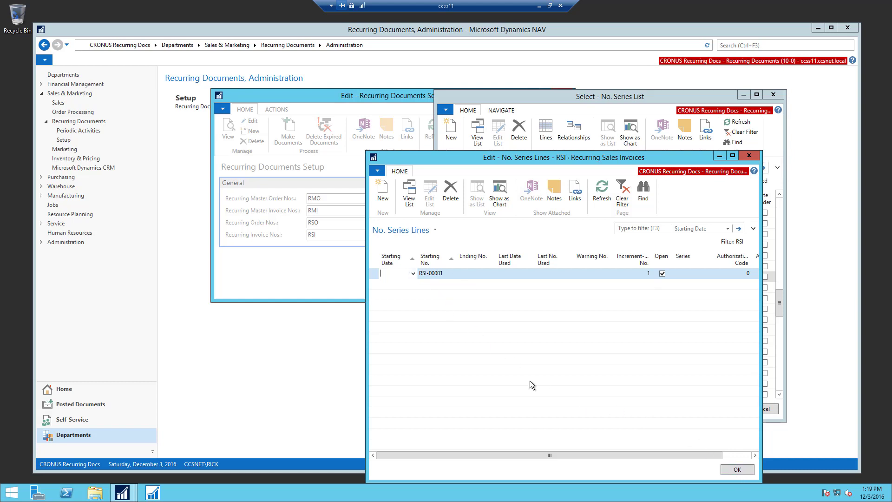
left_click(736, 469)
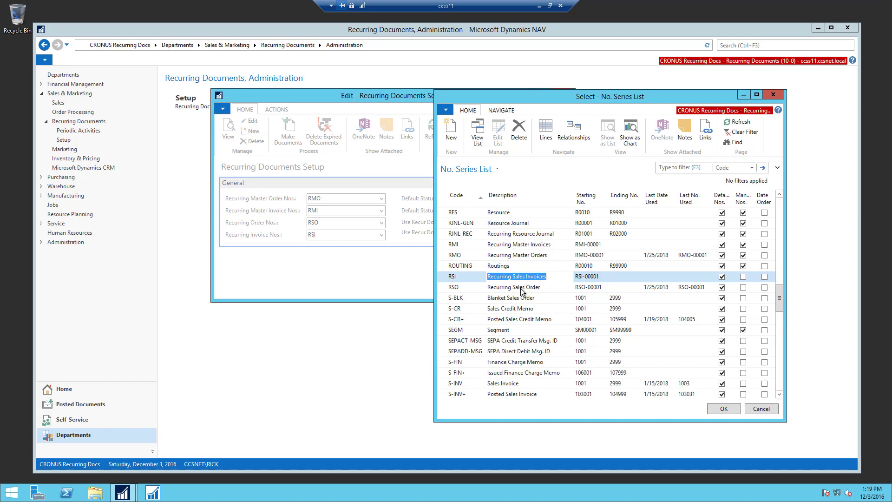
left_click(521, 288)
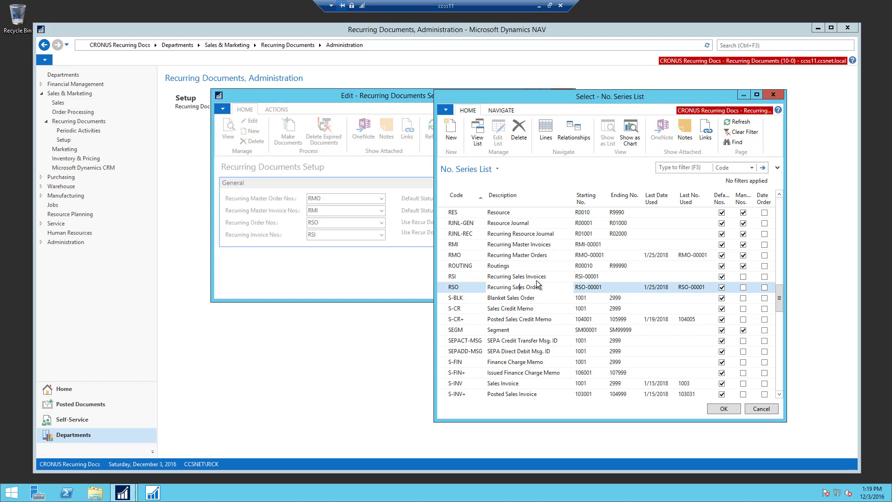
left_click(758, 409)
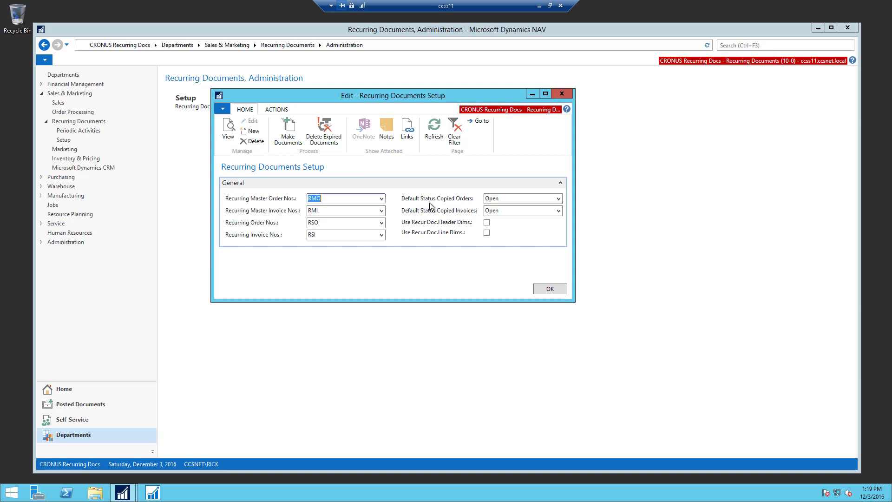
Review the default statuses for copied orders and invoices, toggle the header and line dimension options, and close the setup
left_click(503, 199)
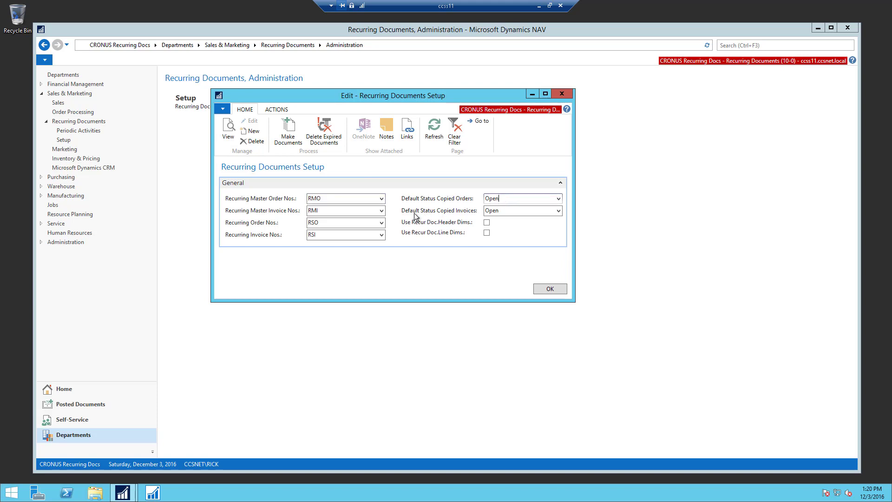
left_click(516, 211)
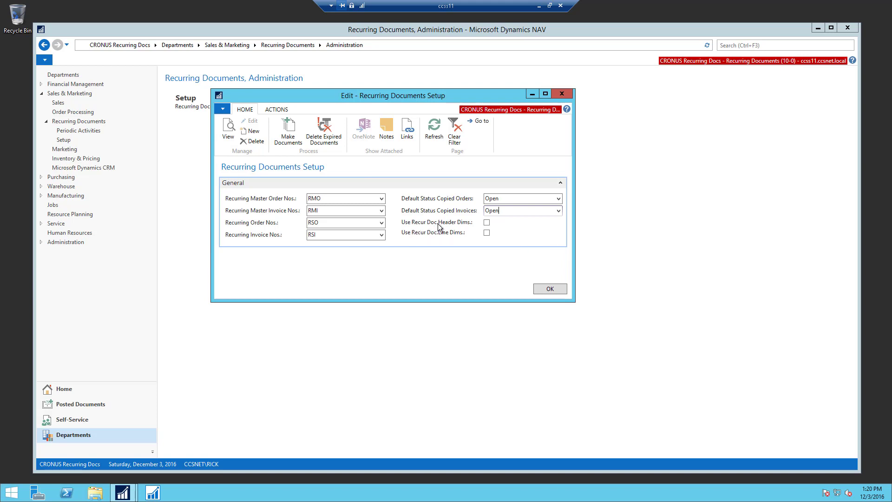
left_click(486, 225)
left_click(487, 233)
left_click(549, 289)
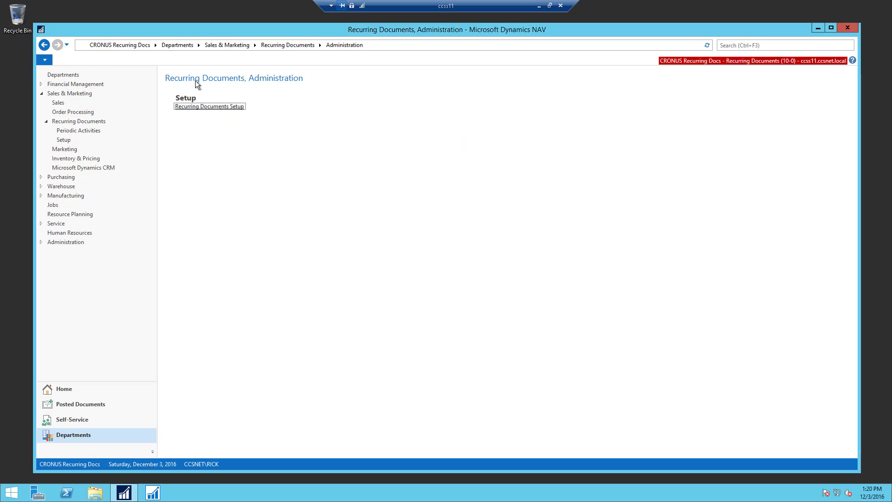
Open the Recurring Documents lists and show the options for adding Recurring Master Orders to the navigation pane
left_click(279, 46)
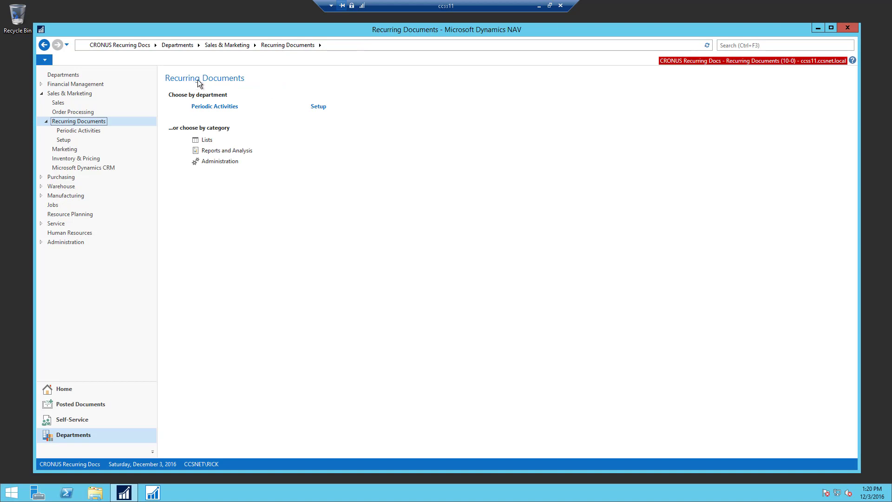
left_click(205, 140)
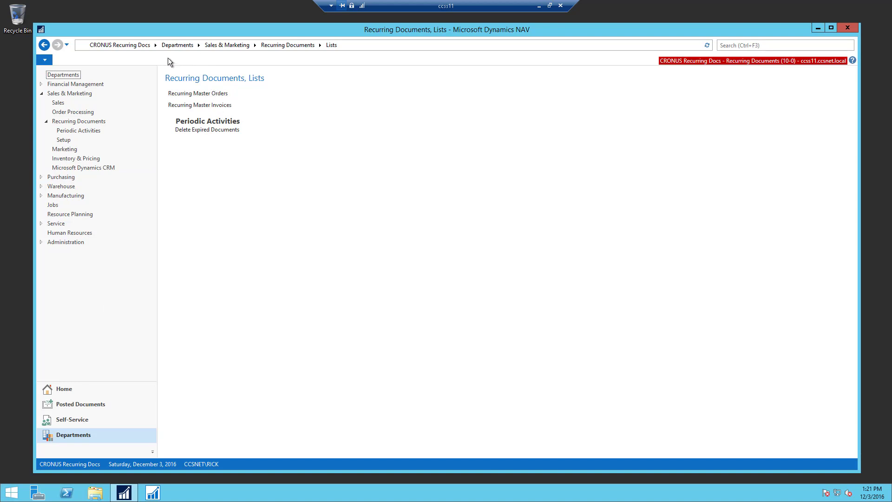
right_click(204, 97)
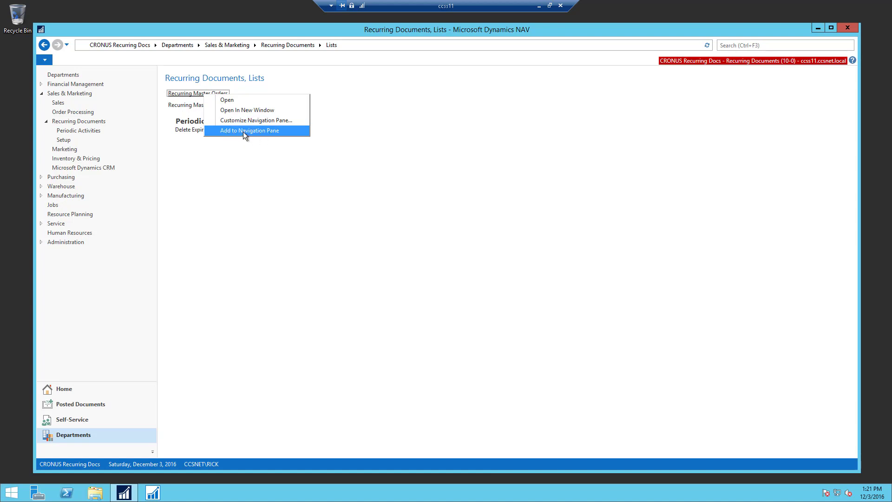
left_click(223, 249)
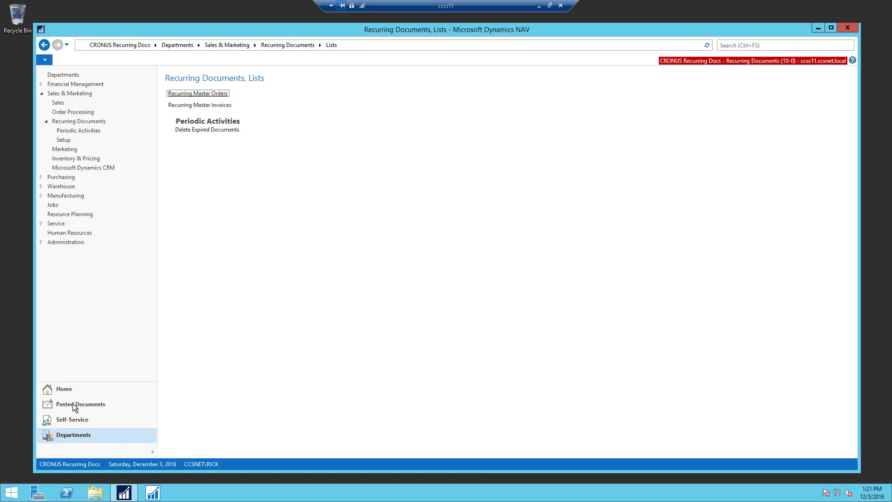
Return to the Home area and open the Role Center
left_click(62, 389)
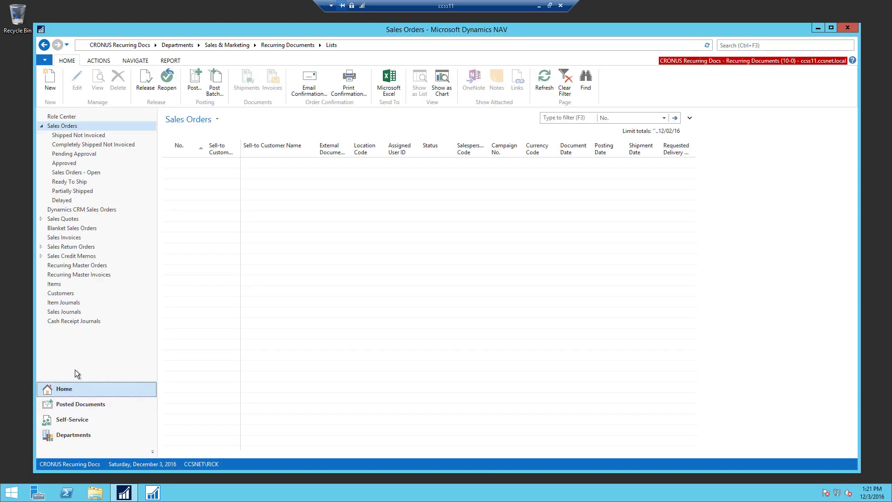
left_click(62, 117)
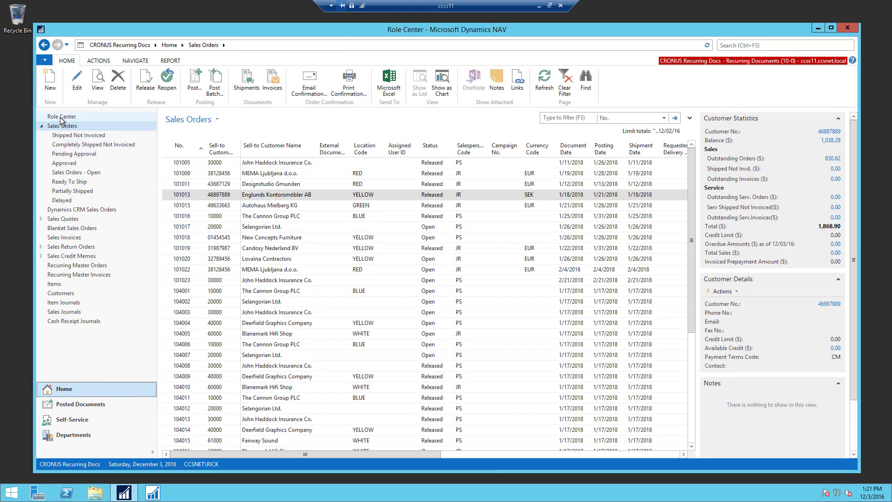